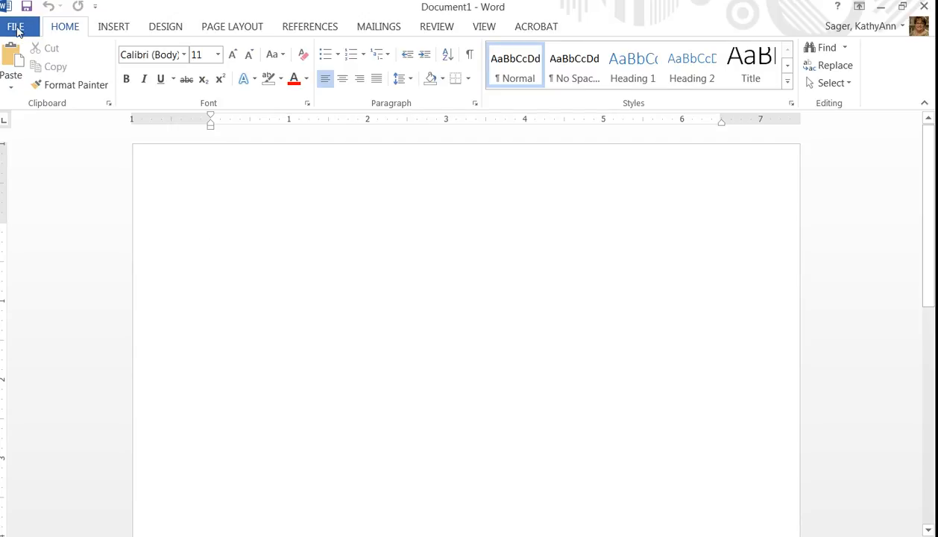
# Create a new document from the APA style report (6th edition) template and close its properties panel
pyautogui.click(16, 30)
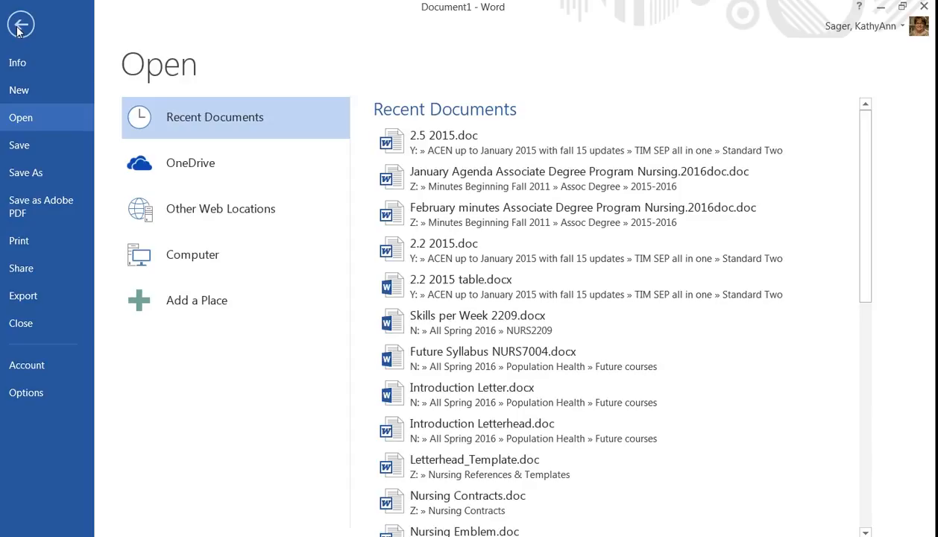
pyautogui.click(20, 92)
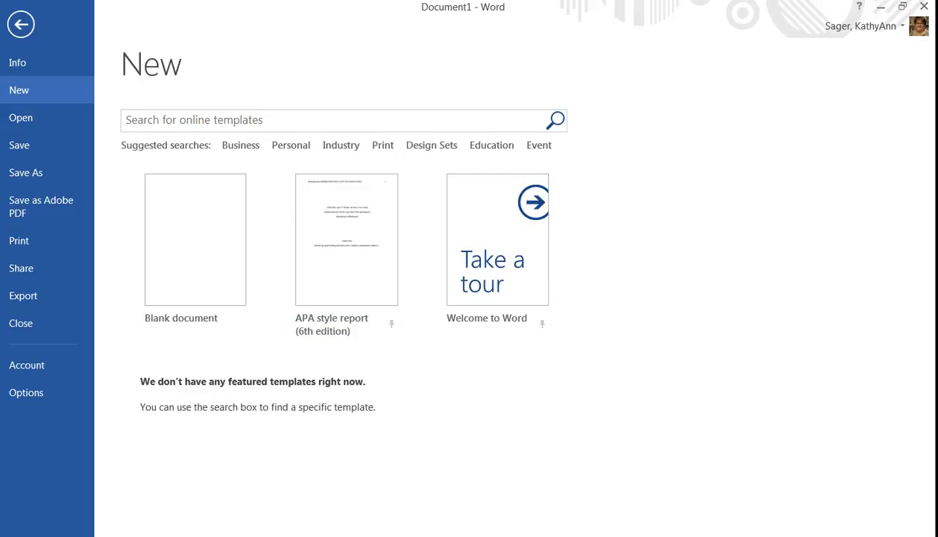
pyautogui.click(195, 120)
pyautogui.write('A')
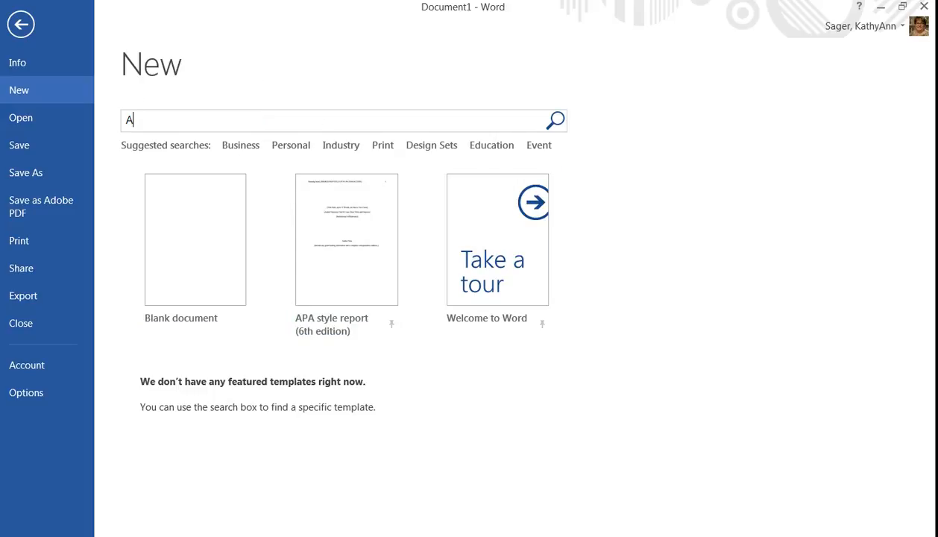
pyautogui.write('PA')
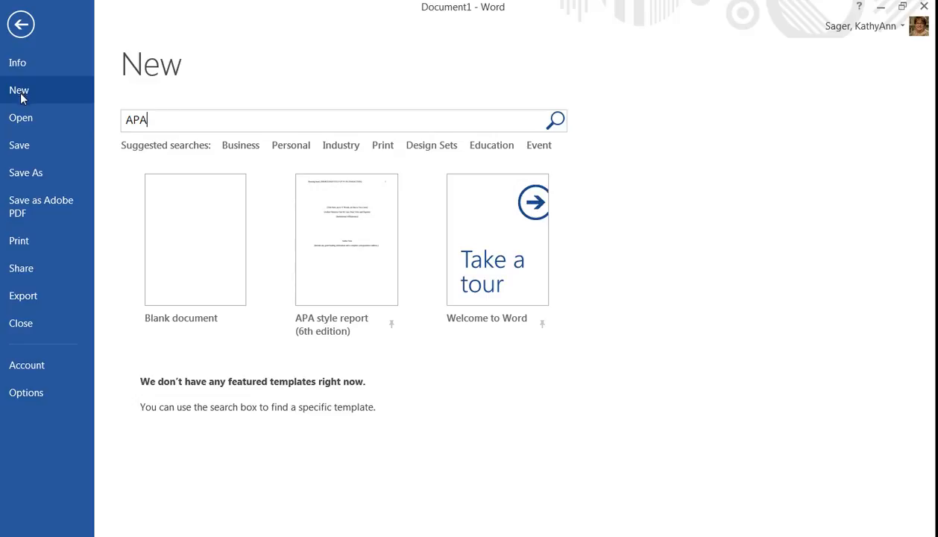
pyautogui.click(349, 237)
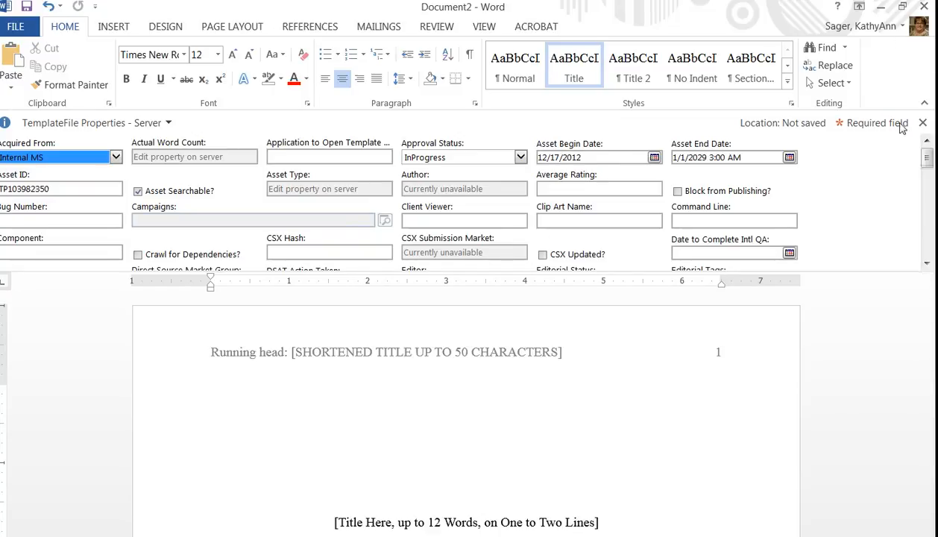
pyautogui.click(922, 122)
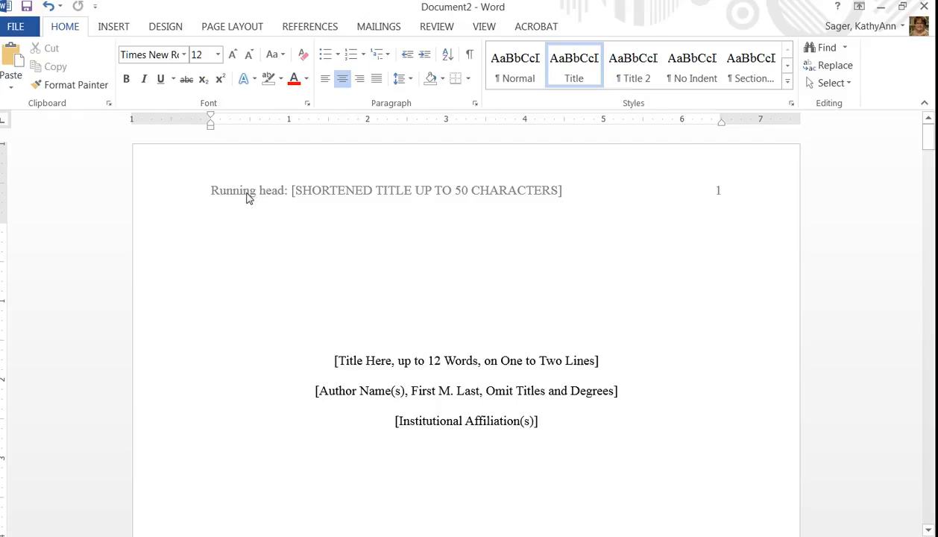
# Replace the running head placeholder in the header with "PUT YOUR TITLE OF YOUR PAPER HERE"
pyautogui.doubleClick(337, 192)
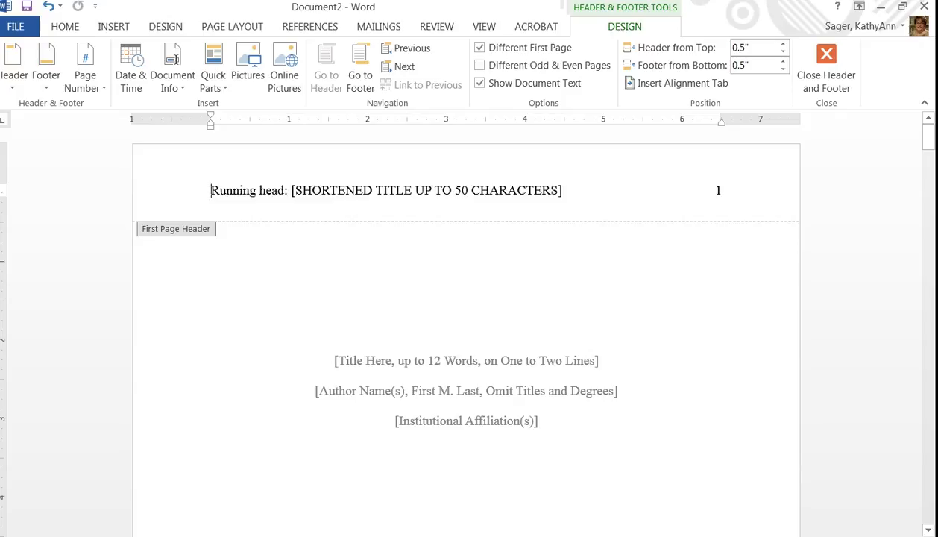
pyautogui.click(534, 192)
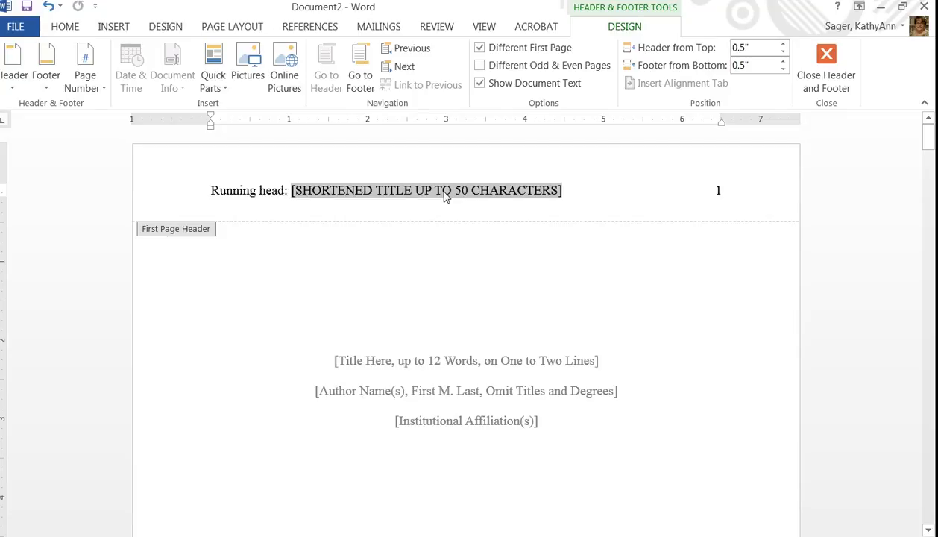
pyautogui.write('PUT YOUR ')
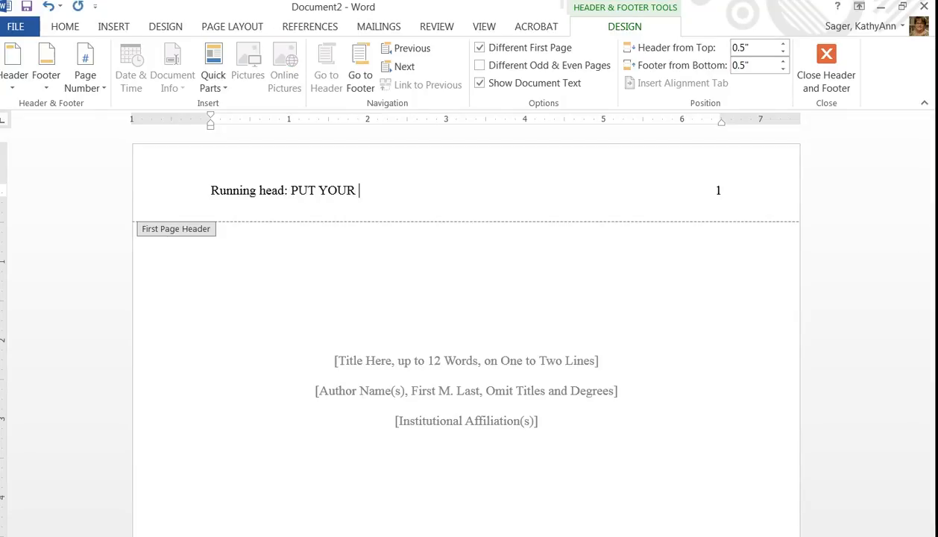
pyautogui.write('TITLE OF YOUR PAPER H')
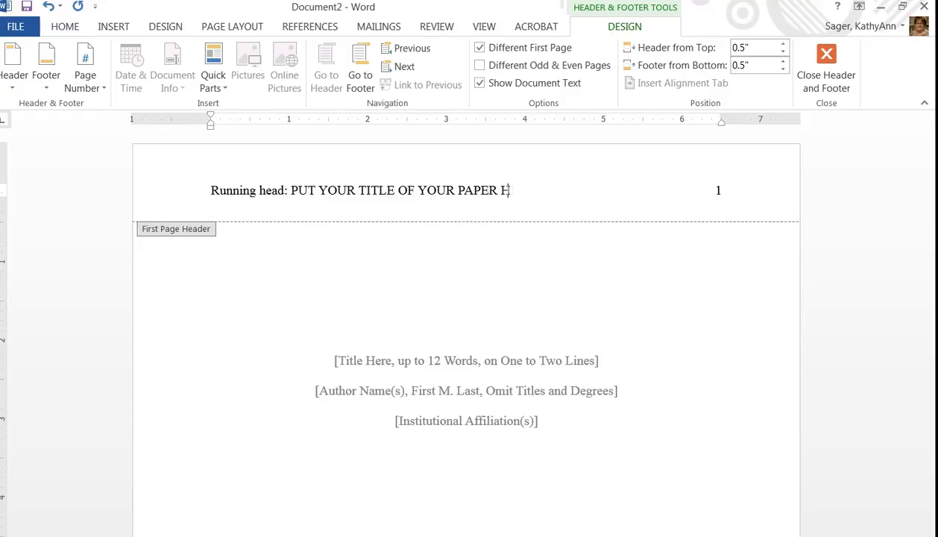
pyautogui.write('ERE')
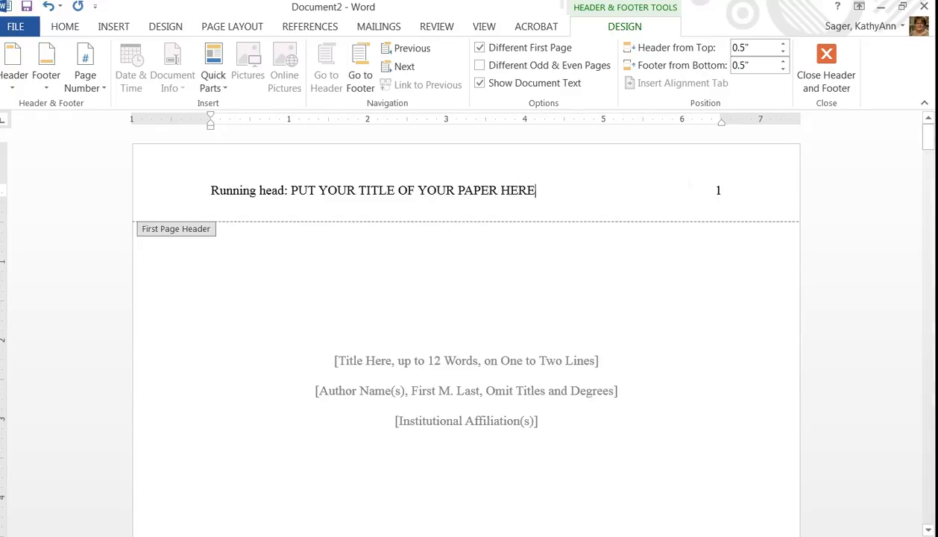
# Replace the title placeholder with "Put Your Title of Your" and "Paper Here" on two lines
pyautogui.doubleClick(658, 308)
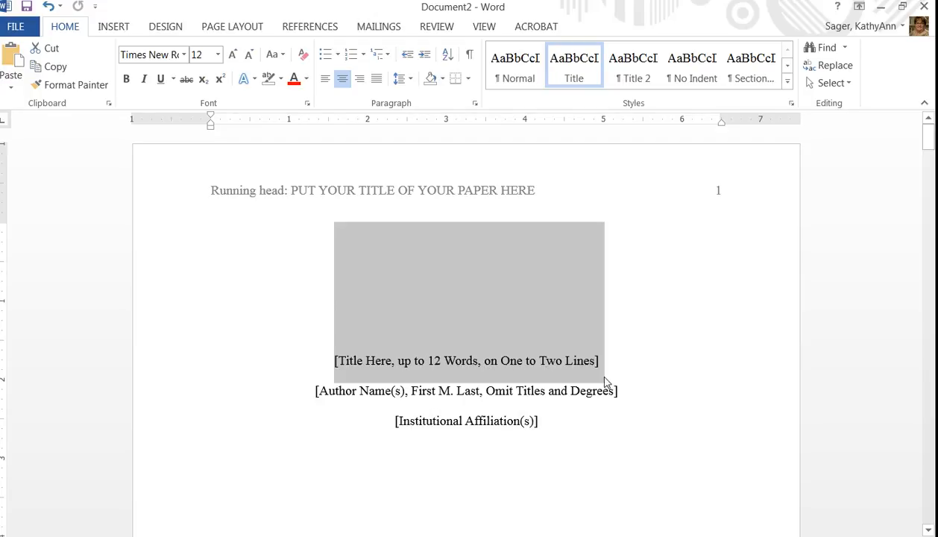
pyautogui.write('Put ')
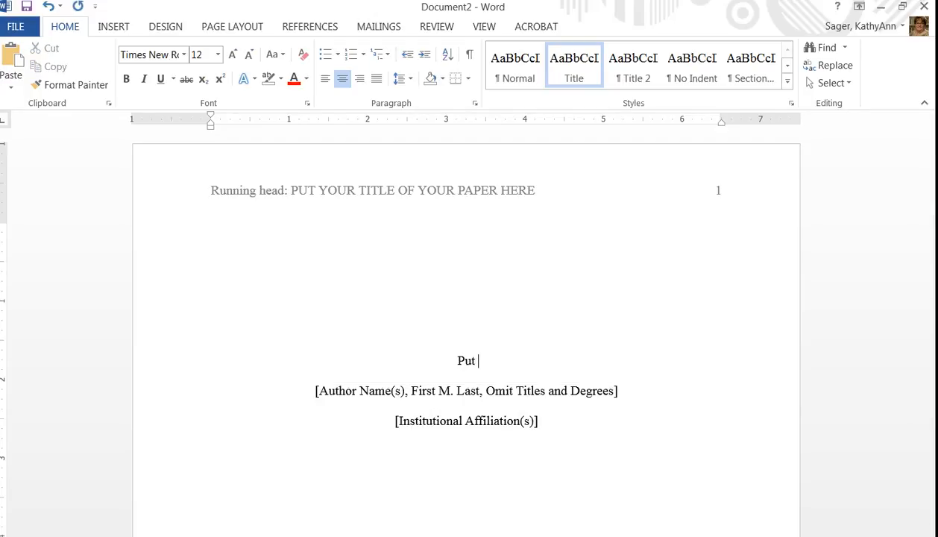
pyautogui.write('Your Title of YOu')
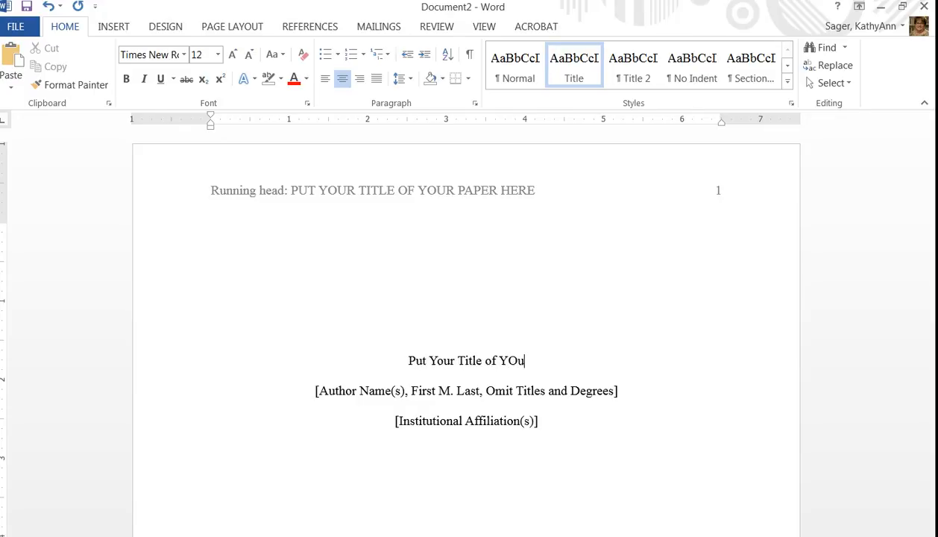
pyautogui.press('BackSpace')
pyautogui.press('BackSpace')
pyautogui.write('our')
pyautogui.press('Return')
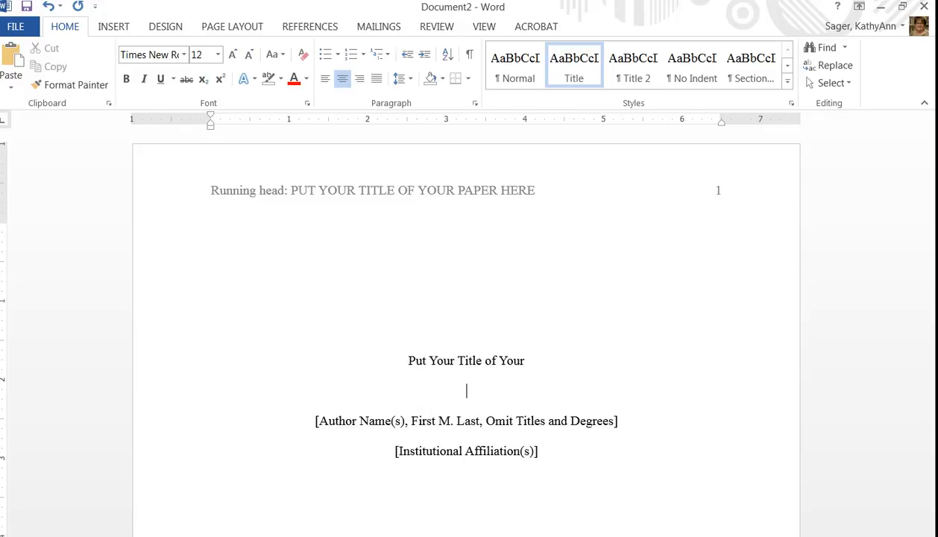
pyautogui.write('Paper HER')
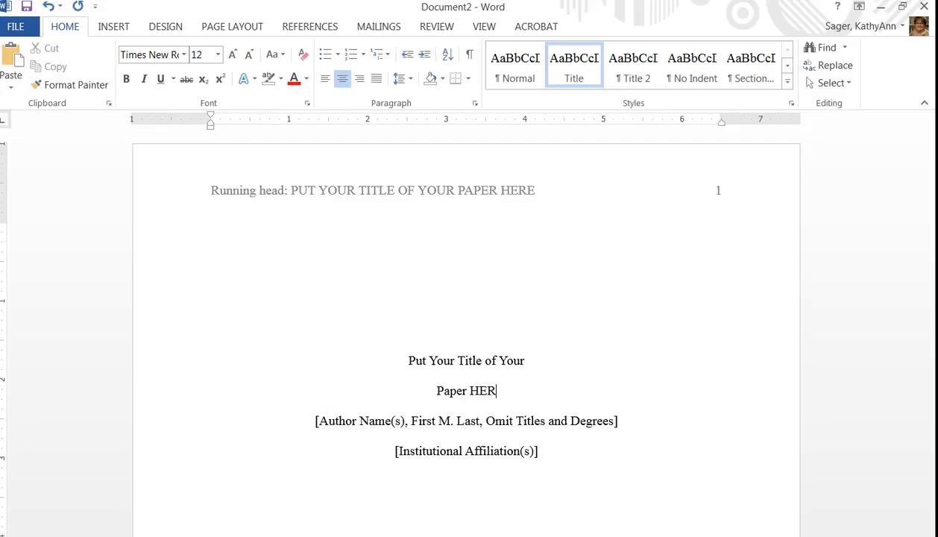
pyautogui.press('BackSpace')
pyautogui.press('BackSpace')
pyautogui.write('ere')
# Replace the author name placeholder with the author's name
pyautogui.moveTo(315, 422); pyautogui.dragTo(539, 423)
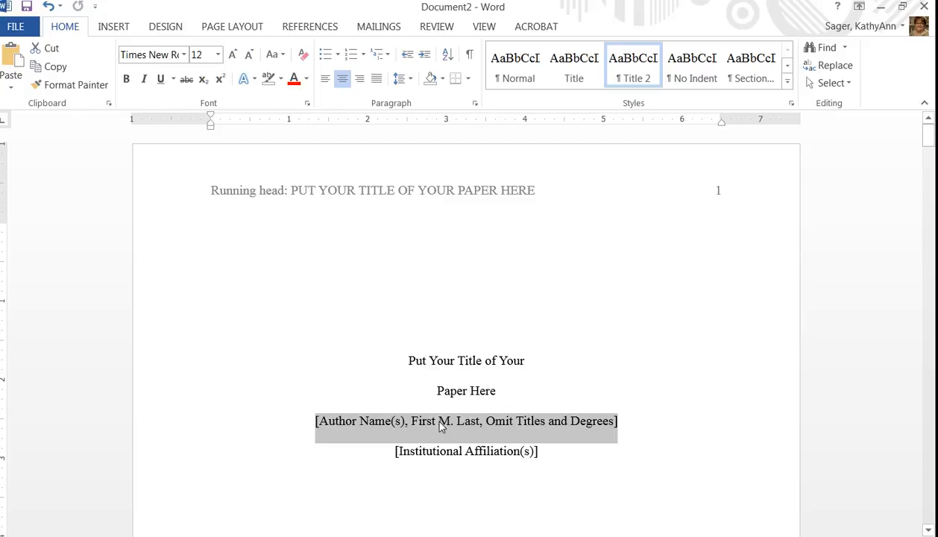
pyautogui.write('Mrs. Sager')
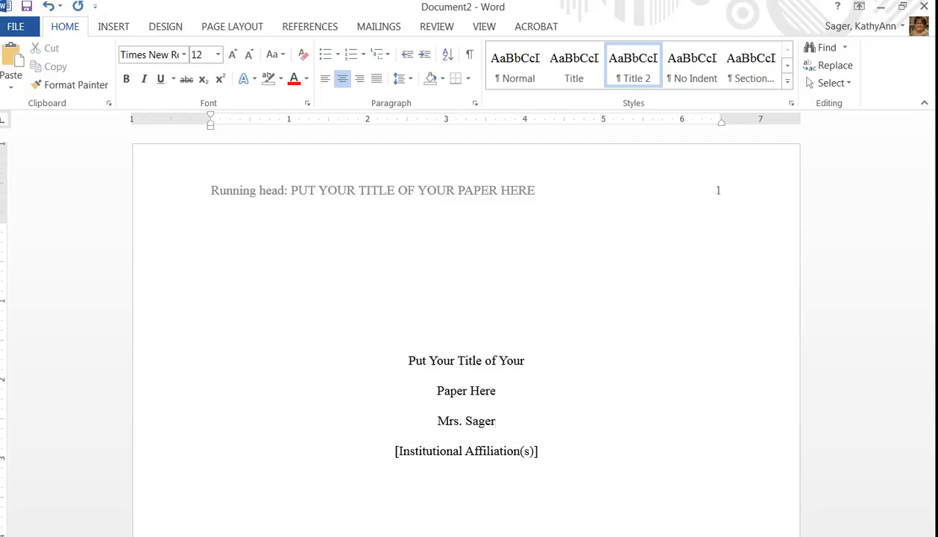
# Replace the institutional affiliation placeholder with "Alfred State"
pyautogui.click(463, 455)
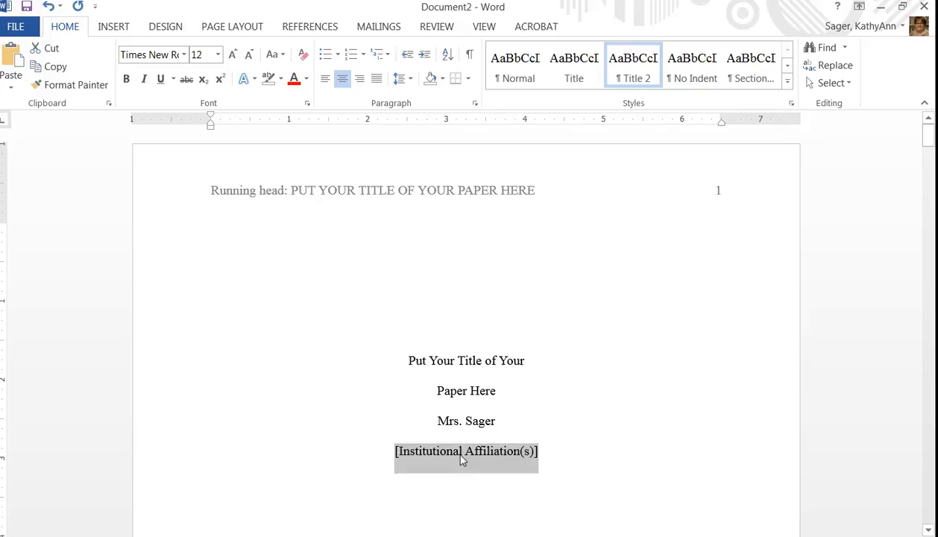
pyautogui.write('Alfred State')
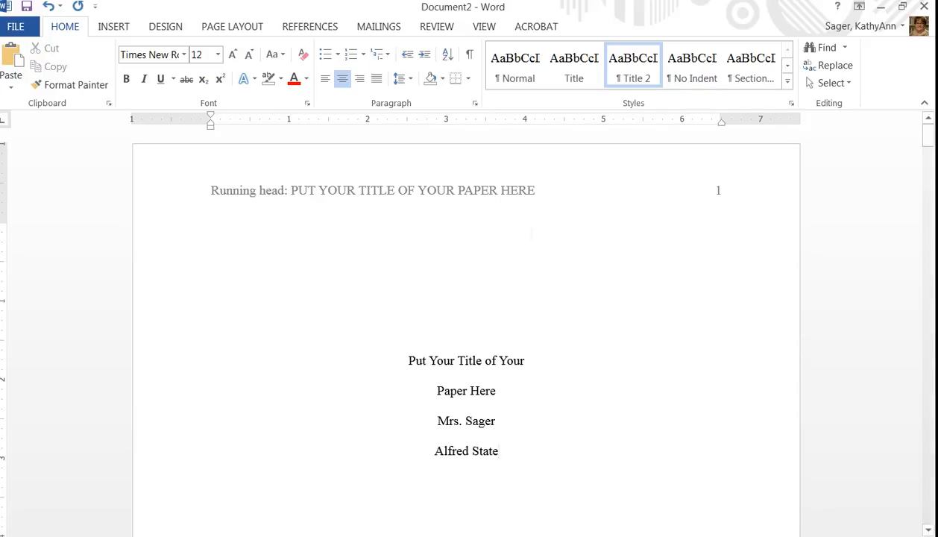
# Delete the Author Note heading and its placeholder paragraph from the title page
pyautogui.scroll(-6, 466, 336)
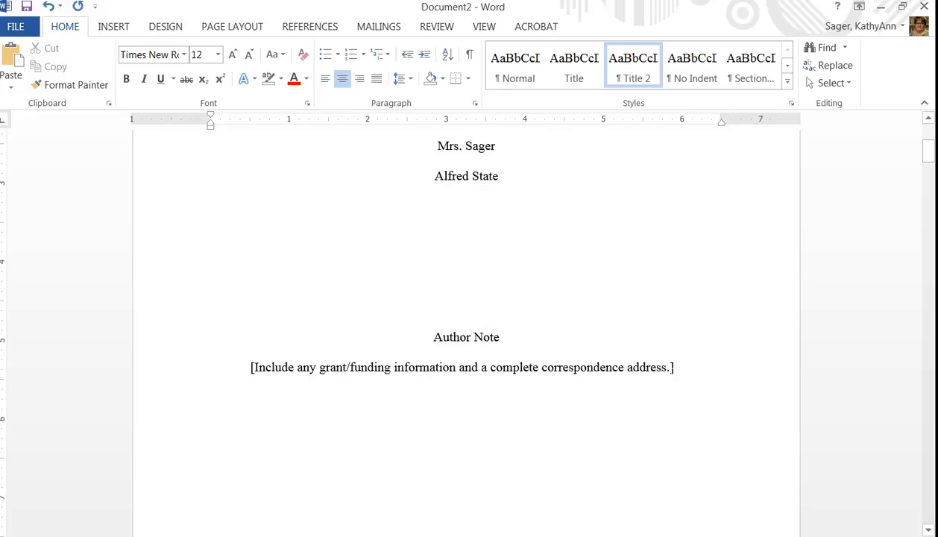
pyautogui.click(623, 373)
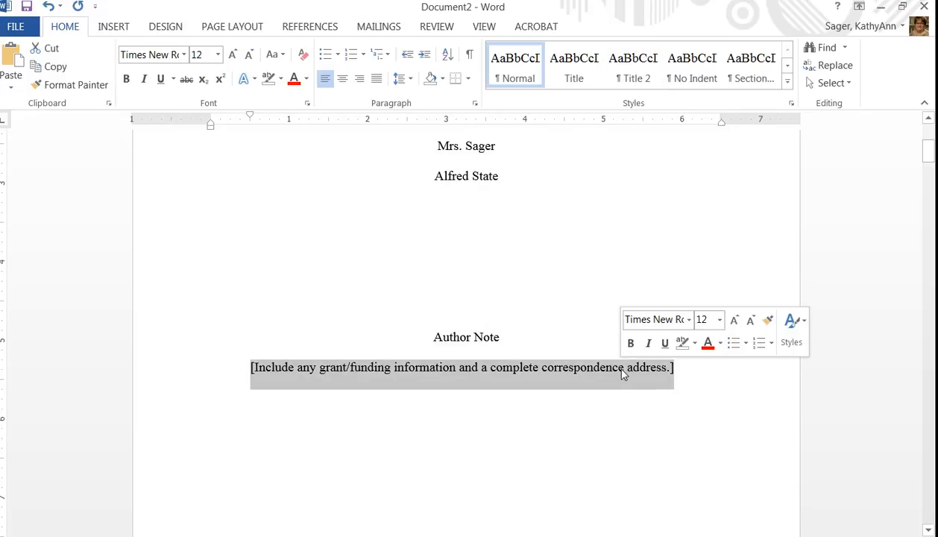
pyautogui.press('Delete')
pyautogui.moveTo(466, 200); pyautogui.dragTo(447, 346)
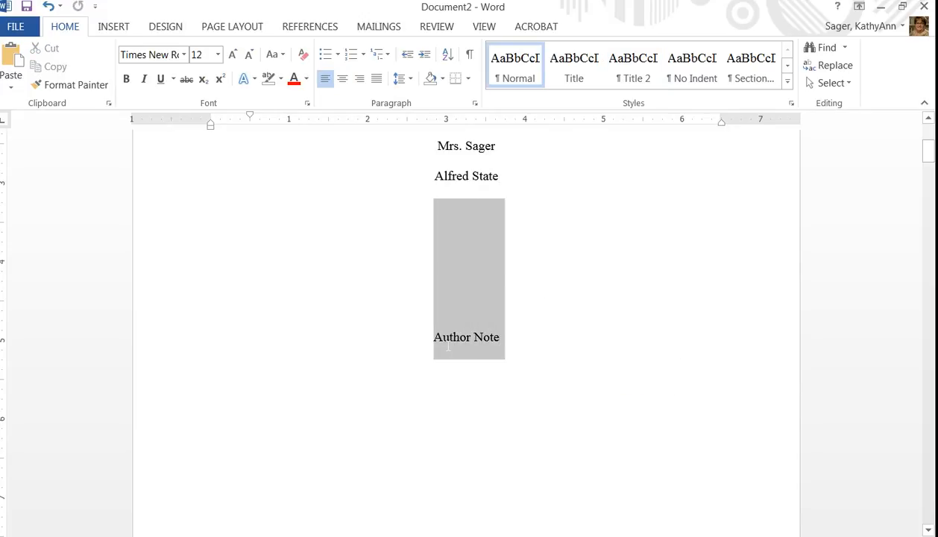
pyautogui.press('Delete')
# Delete the Abstract section, including its paragraph and the keywords placeholder
pyautogui.scroll(-3, 516, 429)
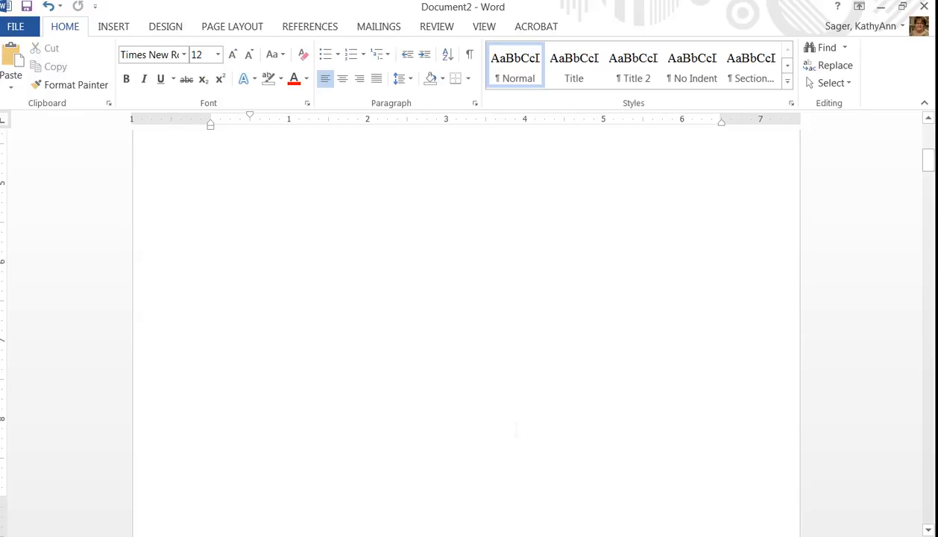
pyautogui.scroll(-5, 516, 429)
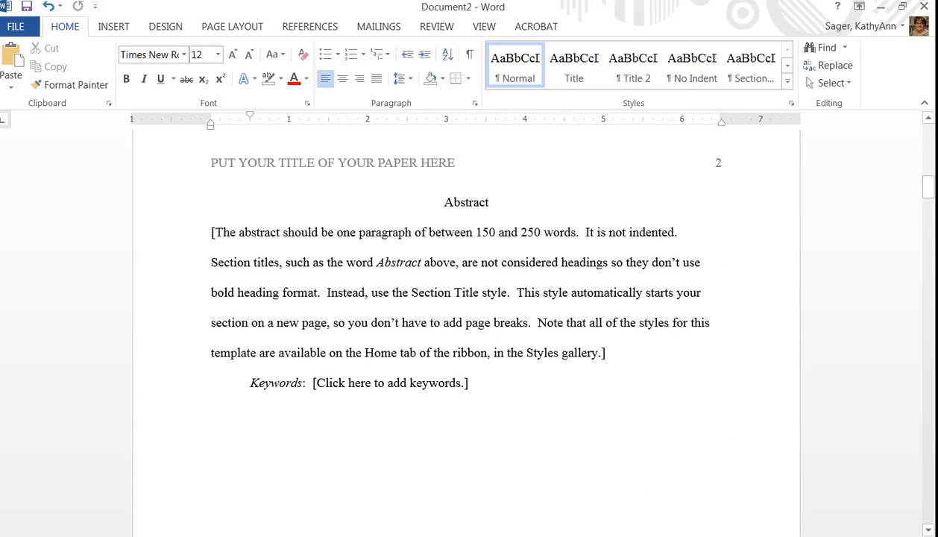
pyautogui.scroll(2, 445, 177)
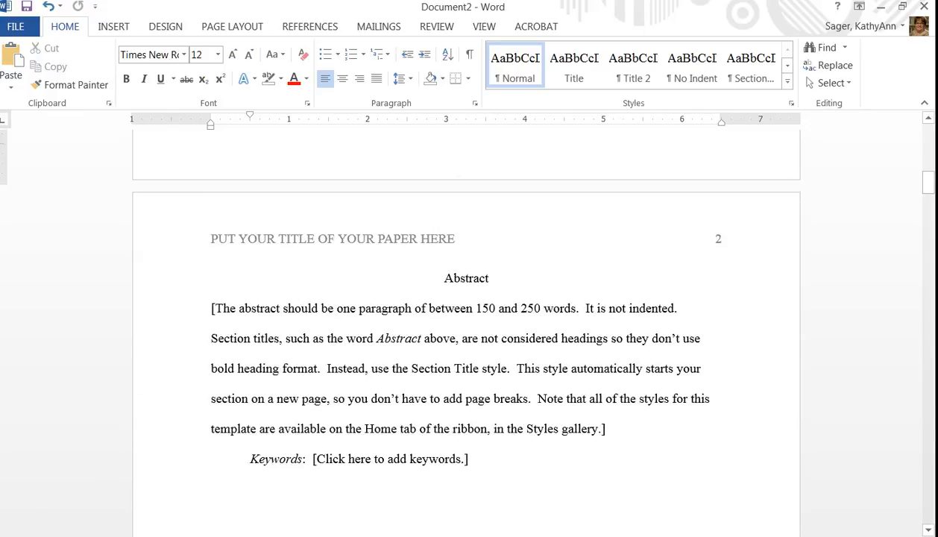
pyautogui.moveTo(210, 240); pyautogui.dragTo(456, 234)
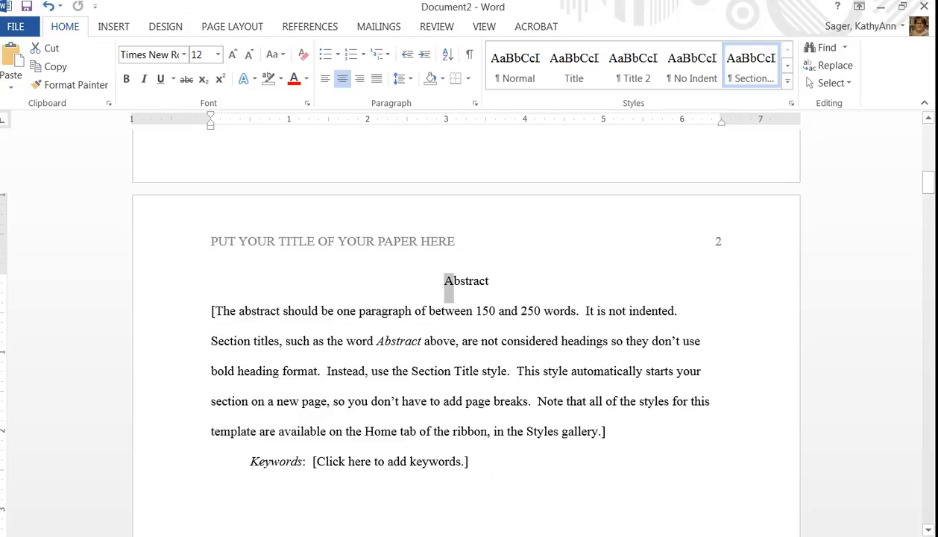
pyautogui.click(493, 468)
pyautogui.moveTo(344, 471); pyautogui.dragTo(233, 289)
pyautogui.press('Delete')
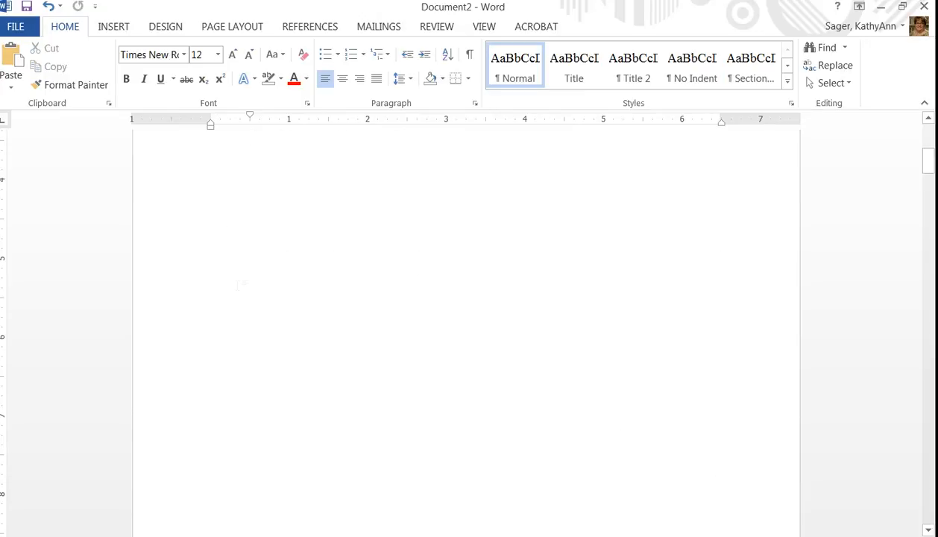
pyautogui.click(328, 350)
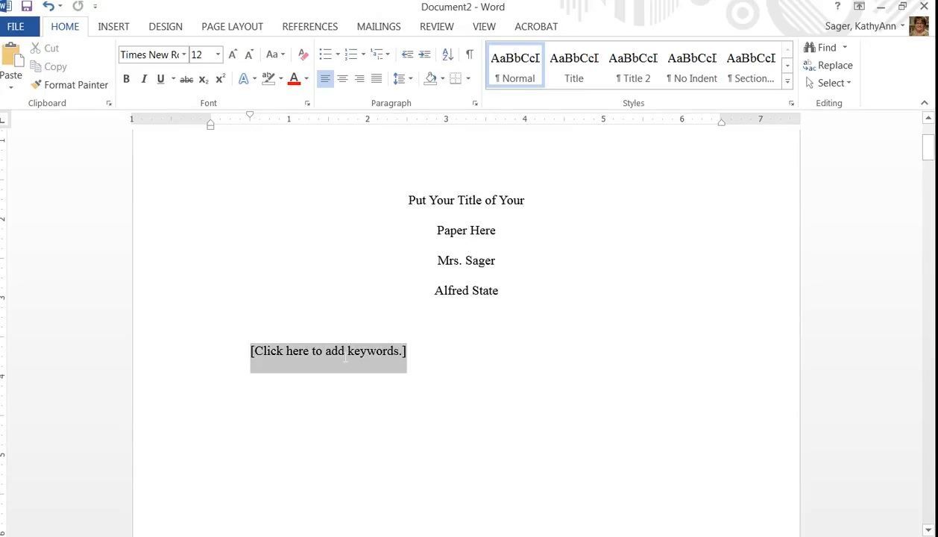
pyautogui.press('Delete')
# Examine the body paragraph and heading placeholders on the next page
pyautogui.scroll(-12, 469, 478)
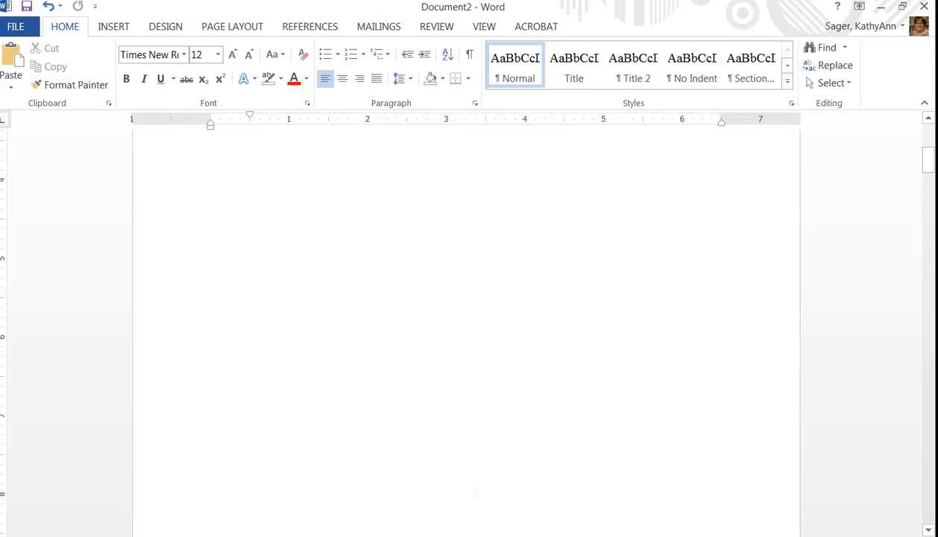
pyautogui.scroll(-5, 468, 478)
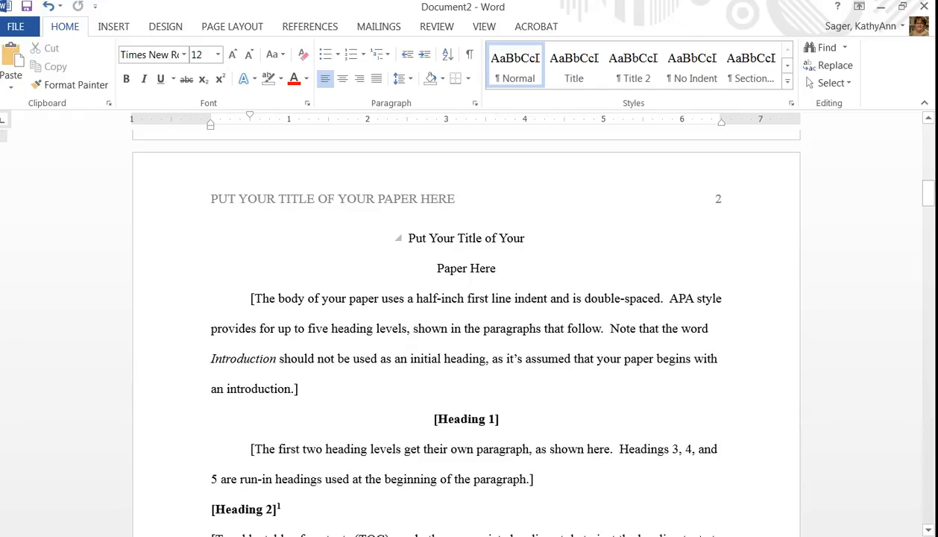
pyautogui.tripleClick(259, 311)
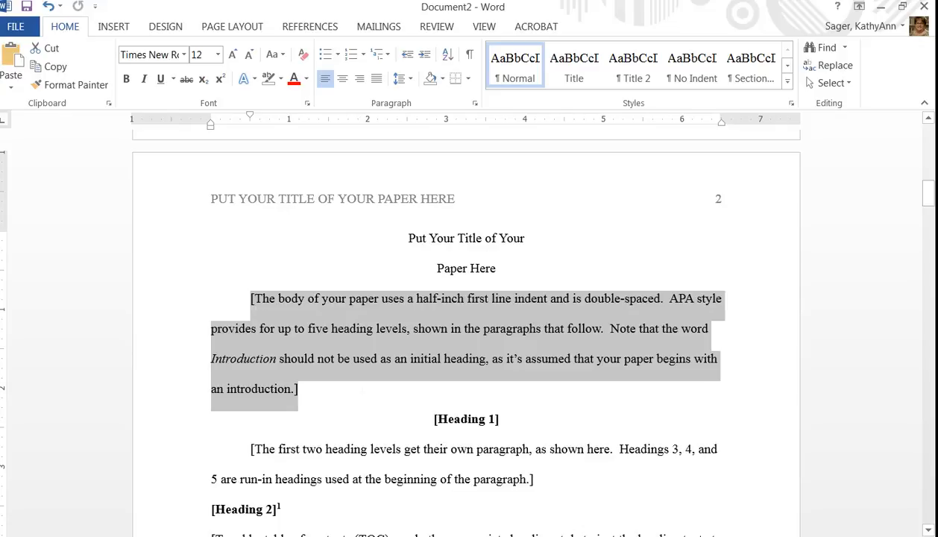
pyautogui.tripleClick(446, 423)
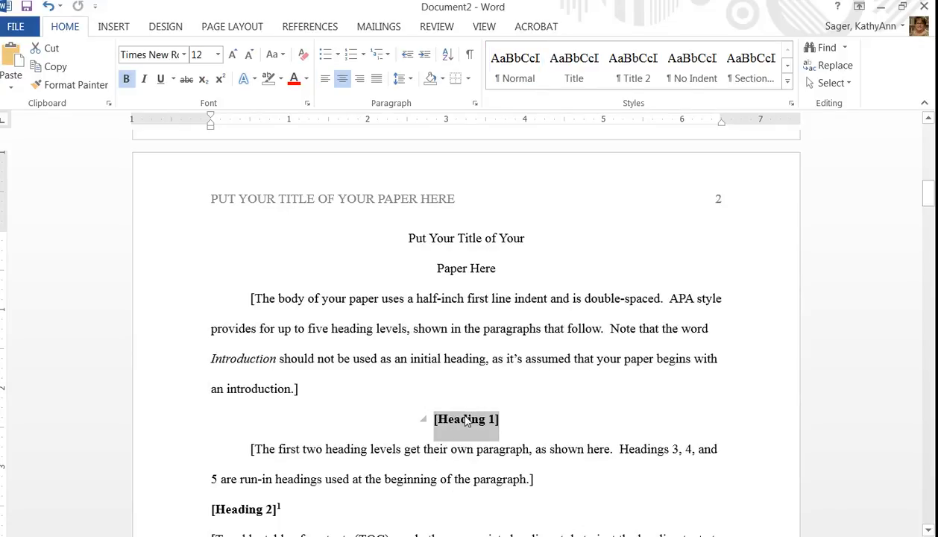
pyautogui.click(246, 512)
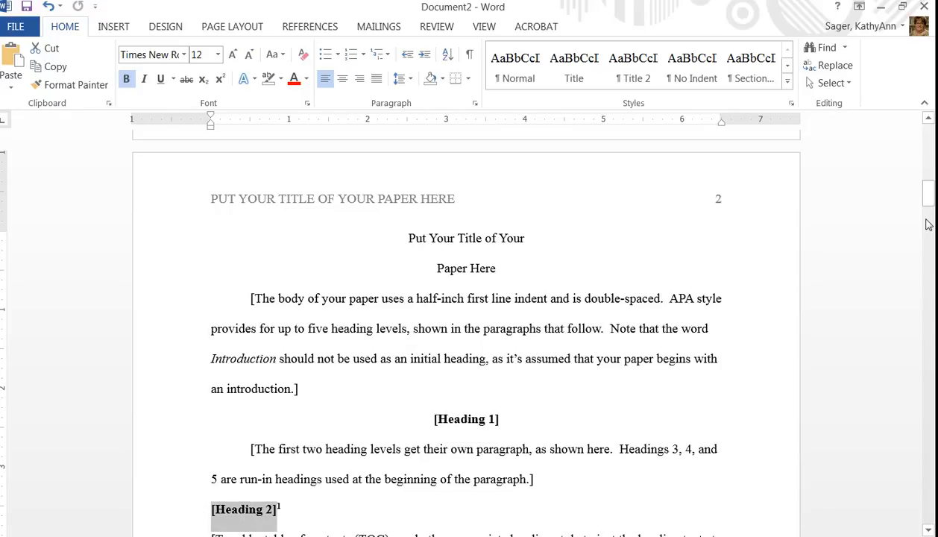
pyautogui.moveTo(927, 191)
pyautogui.mouseDown()
pyautogui.moveTo(934, 269)
pyautogui.moveTo(928, 199)
pyautogui.mouseUp()
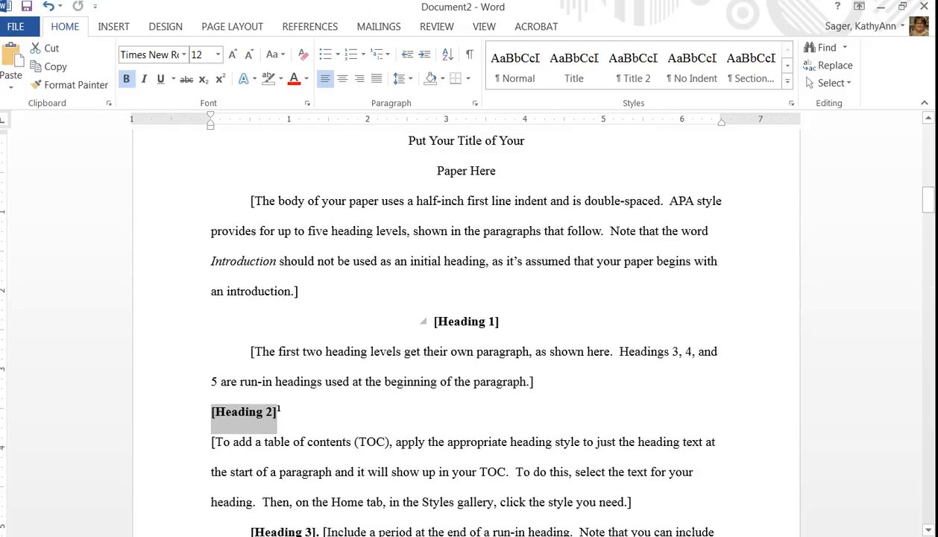
# Examine the References page's bibliography placeholder and its built-in bibliography format options
pyautogui.moveTo(928, 200); pyautogui.dragTo(934, 306)
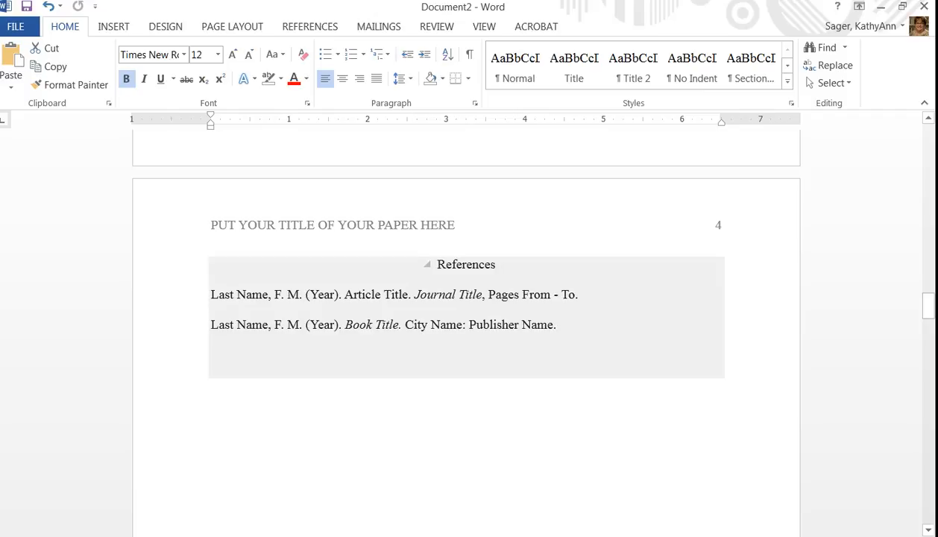
pyautogui.click(470, 152)
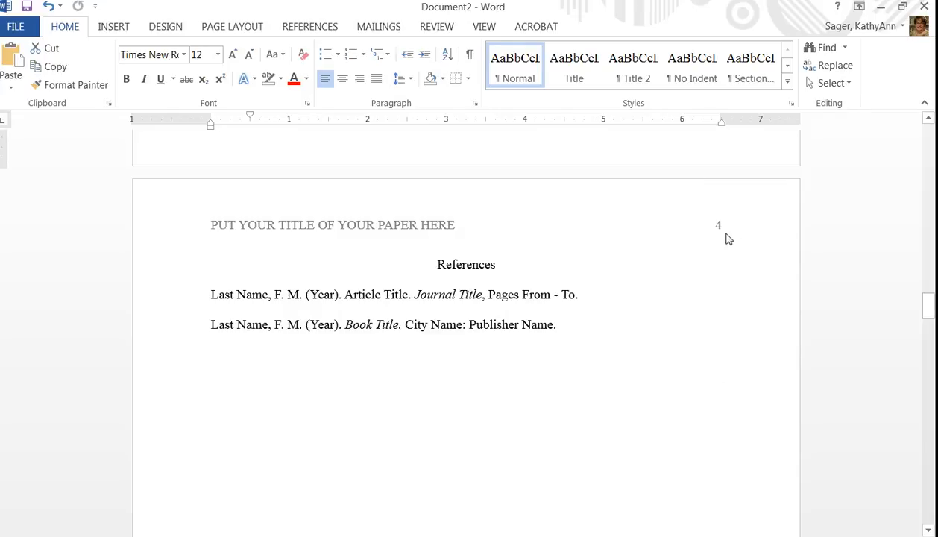
pyautogui.click(485, 263)
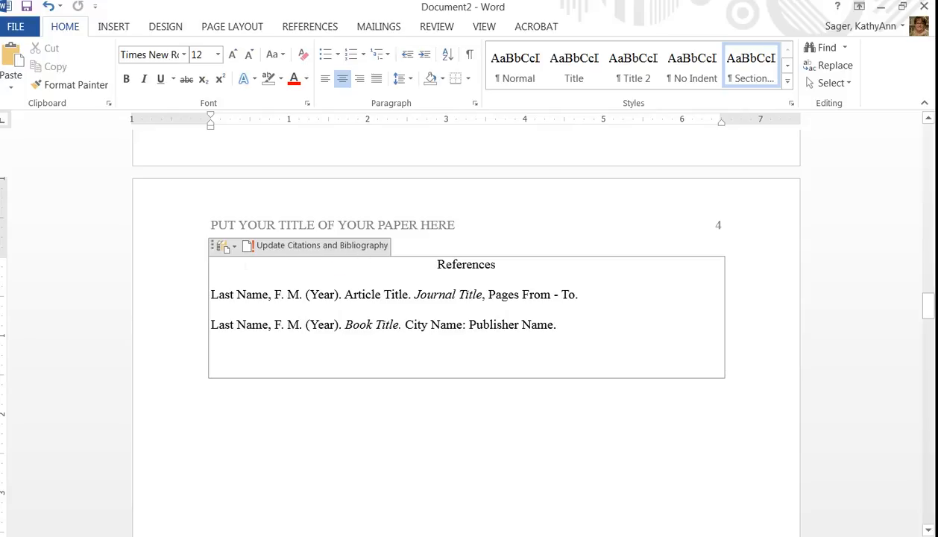
pyautogui.click(223, 248)
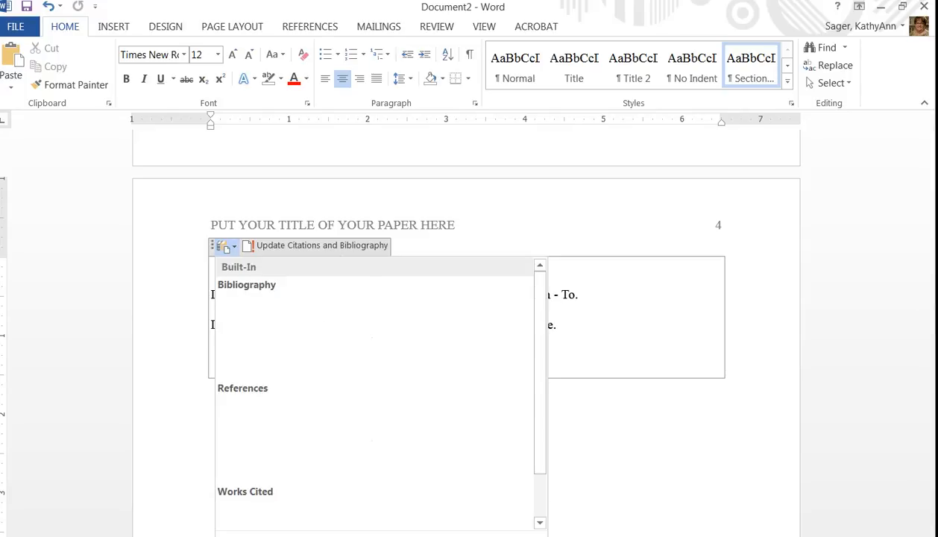
pyautogui.click(515, 234)
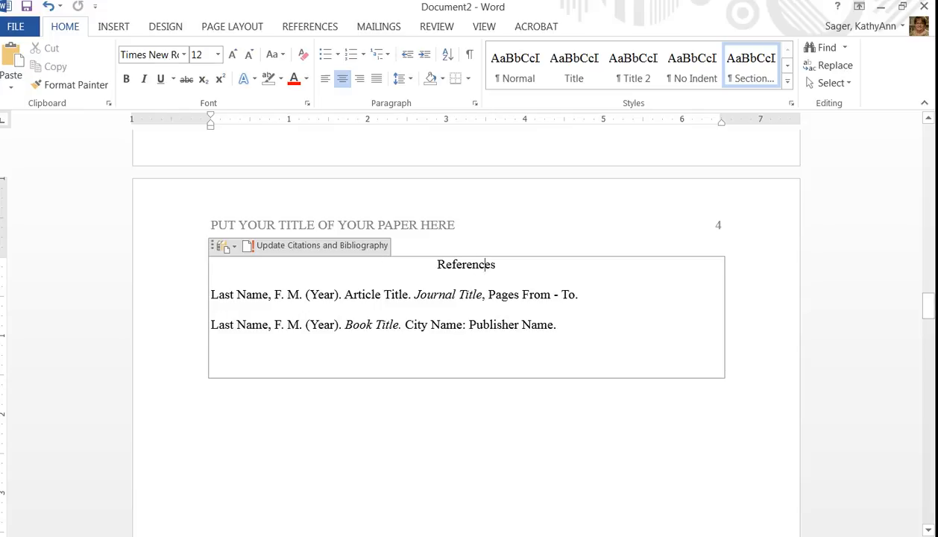
# Delete the Footnotes heading and its placeholder footnote paragraph from the last page
pyautogui.moveTo(928, 302); pyautogui.dragTo(932, 369)
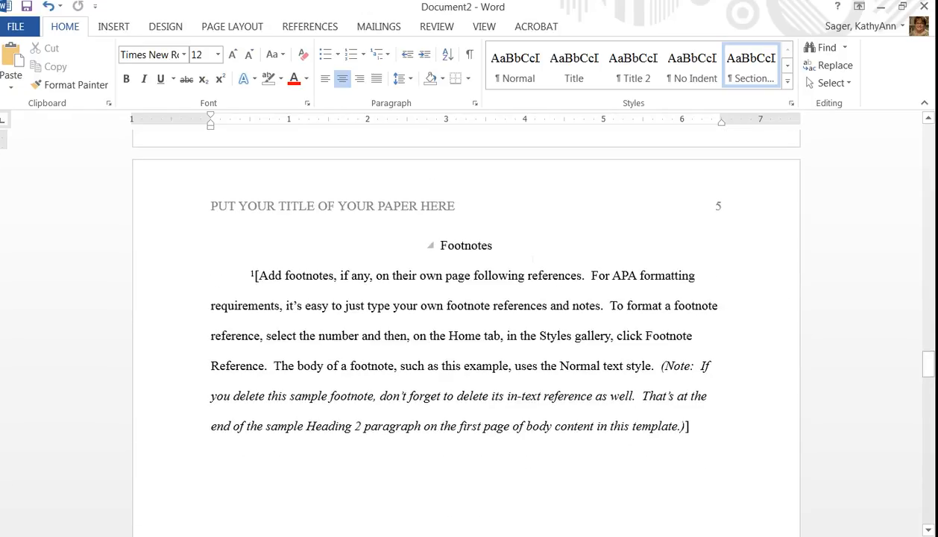
pyautogui.scroll(-15, 533, 258)
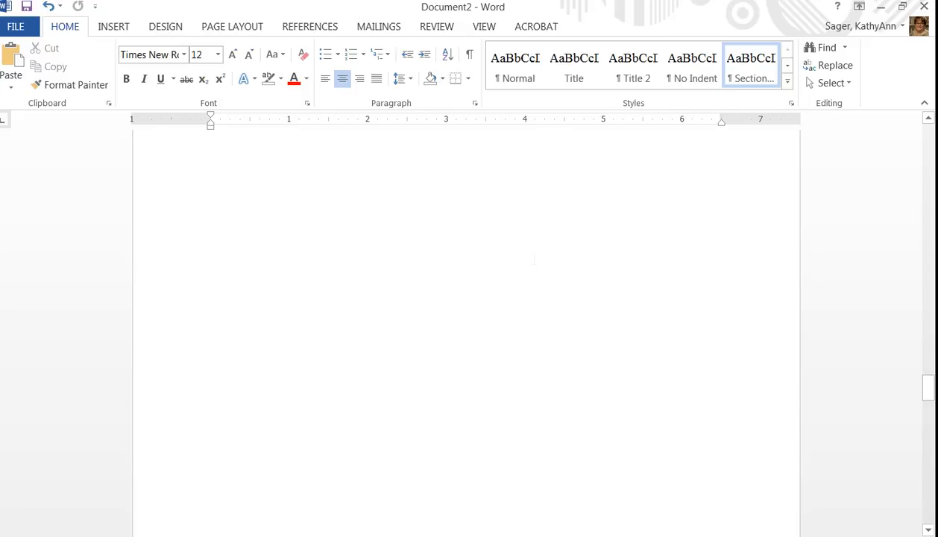
pyautogui.scroll(10, 533, 259)
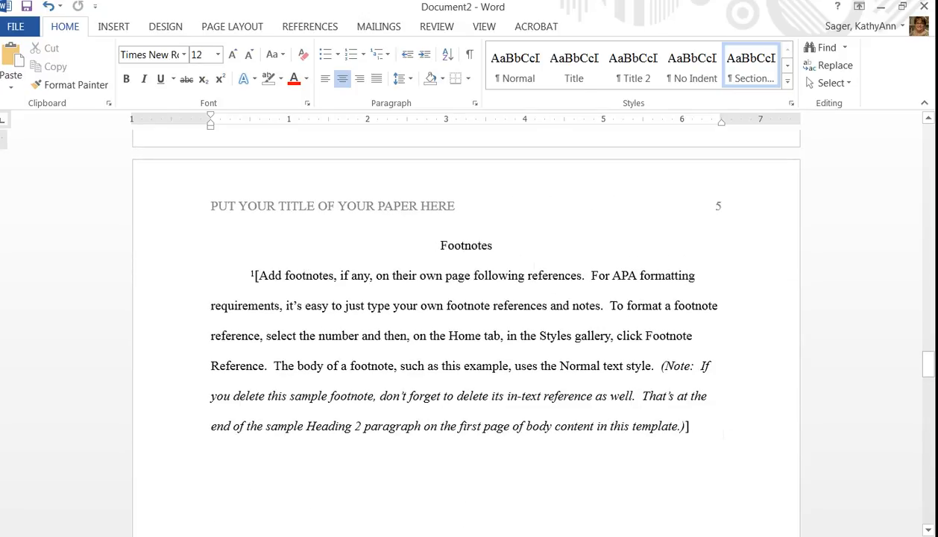
pyautogui.tripleClick(429, 360)
pyautogui.press('Delete')
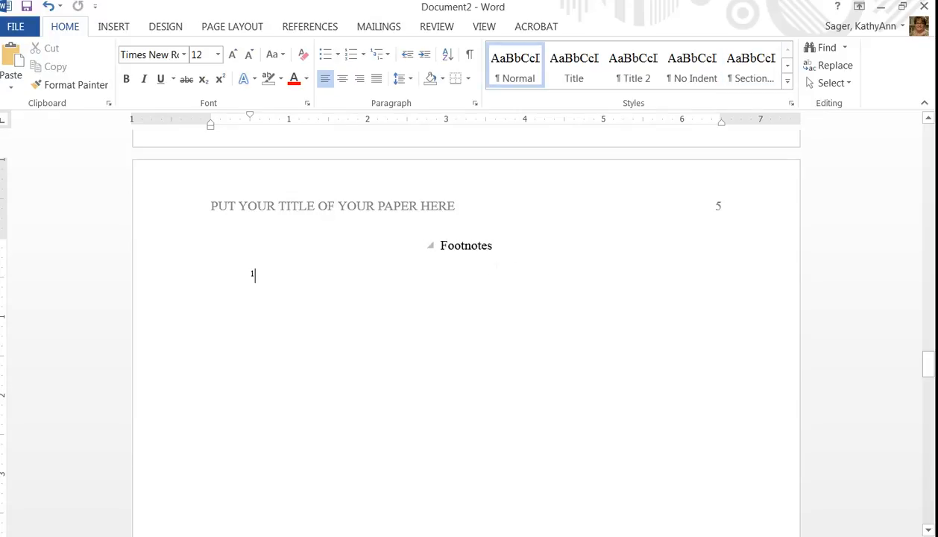
pyautogui.tripleClick(431, 246)
pyautogui.press('Delete')
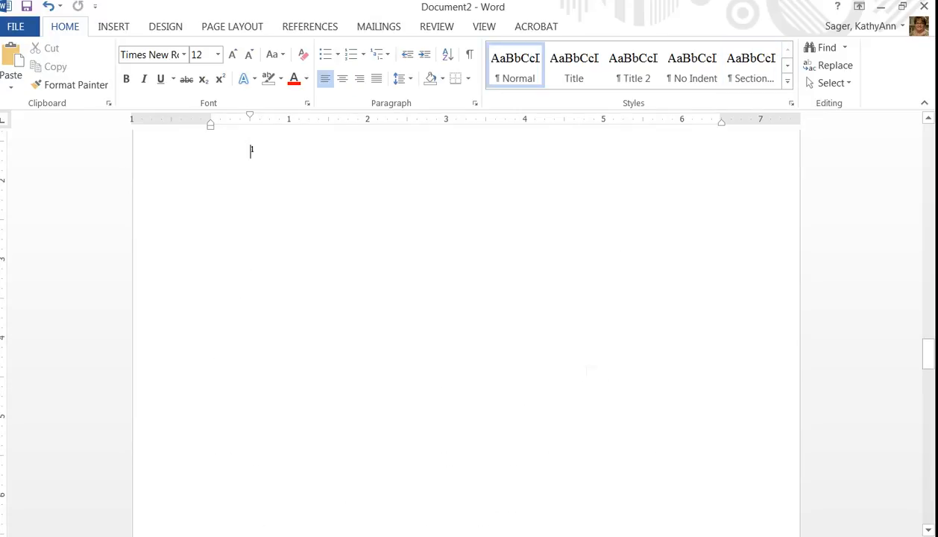
pyautogui.scroll(5, 522, 335)
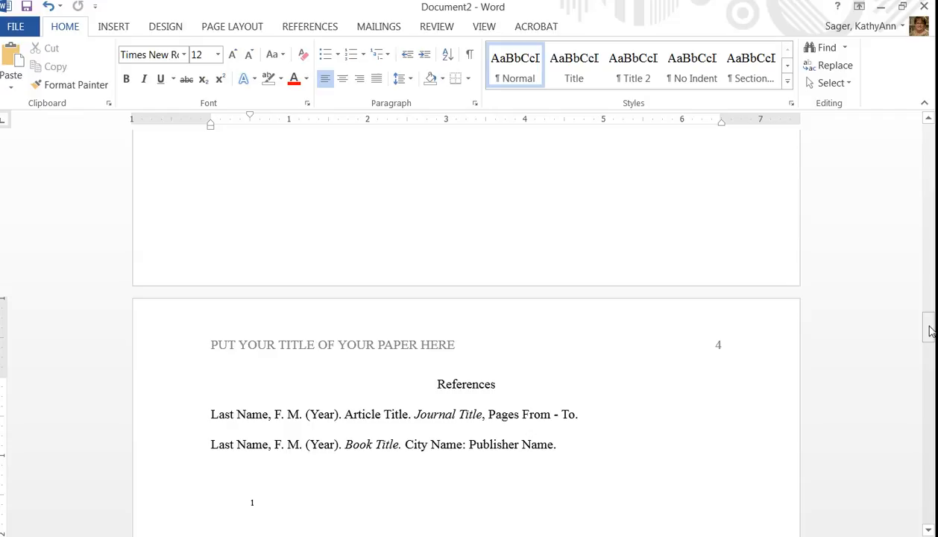
pyautogui.moveTo(930, 330); pyautogui.dragTo(936, 141)
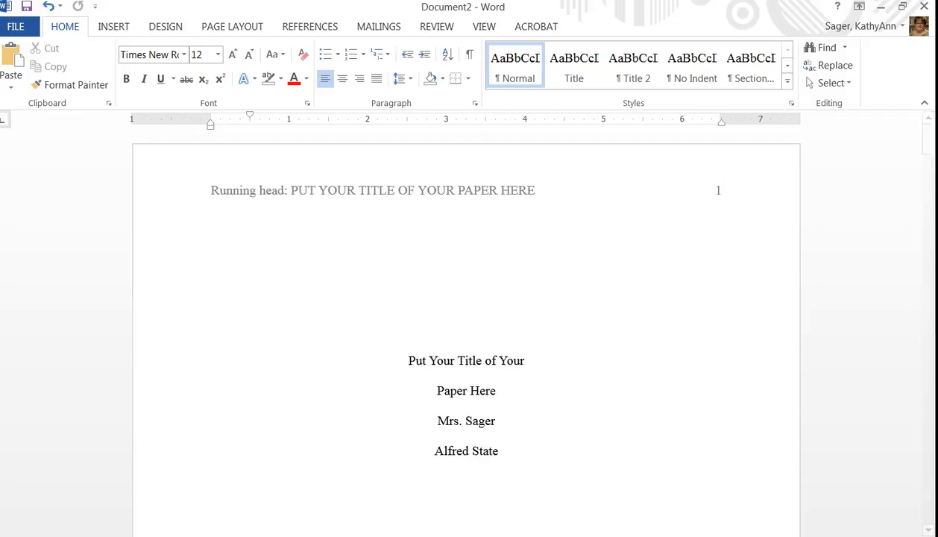